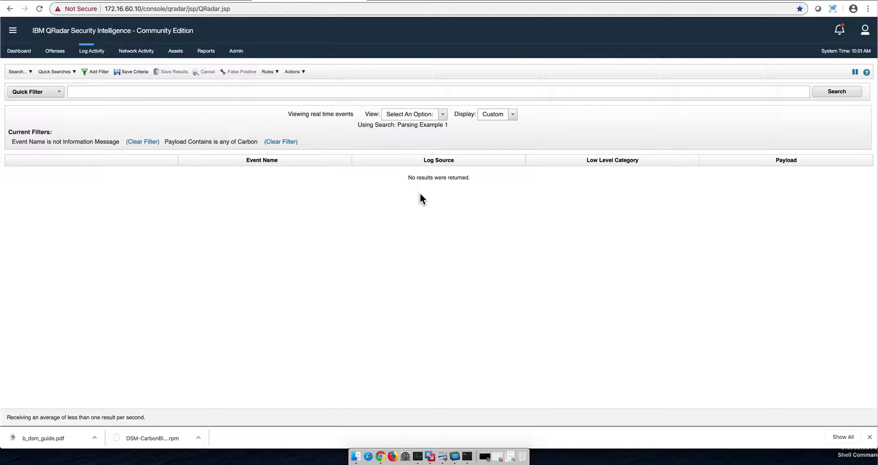
- Rerun logrun.pl in the Kali VM to resend the LEEF_CarbonBlack_basic_routing.syslog sample to 172.16.60.10
click(455, 456)
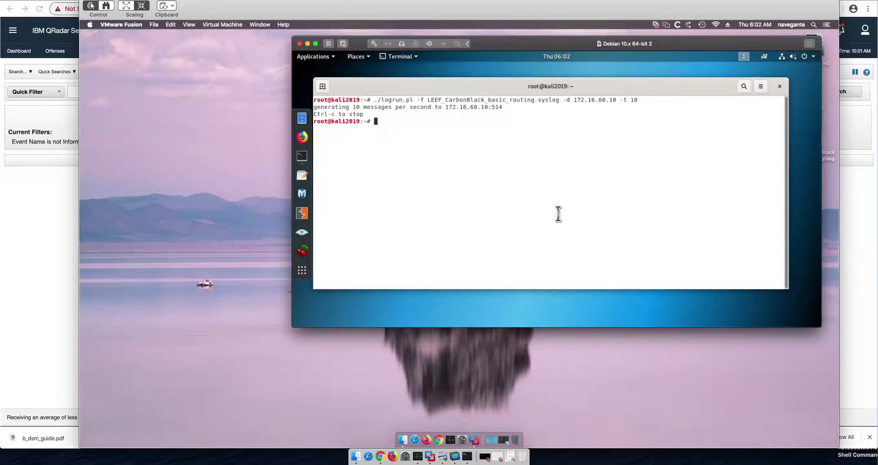
key(Up)
key(Return)
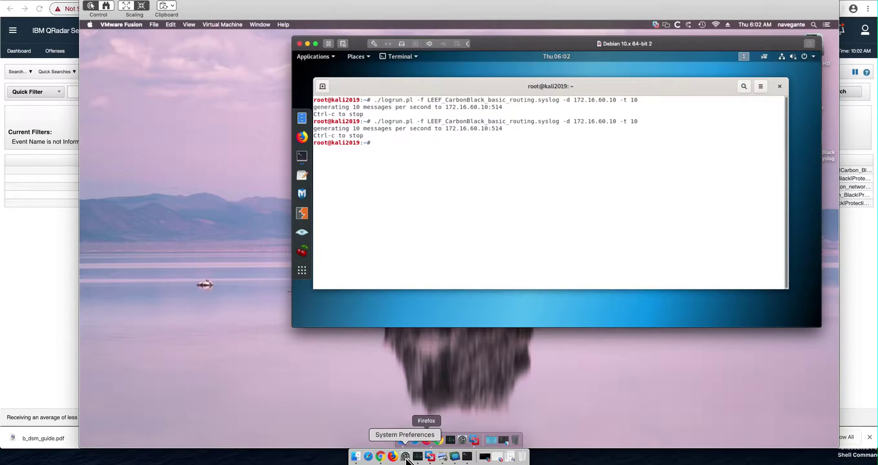
click(380, 456)
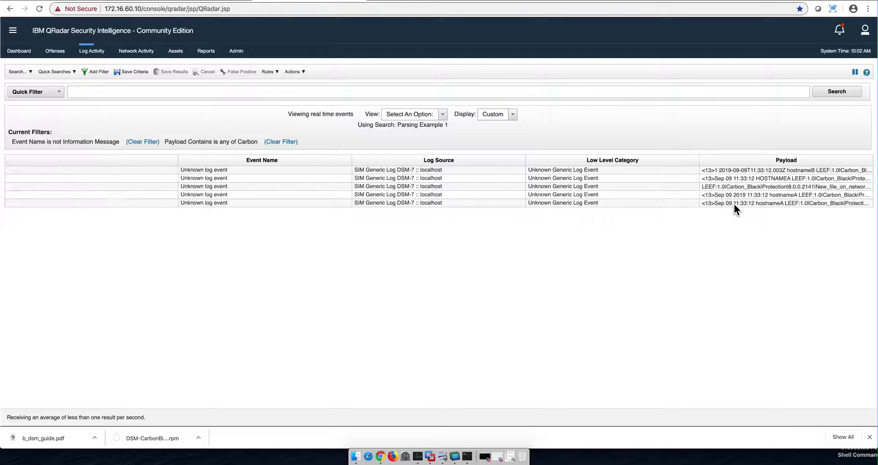
- Read the LEEF payloads of the five Unknown log event Carbon rows, then bring up the DSM guide
mouse_move(734, 204)
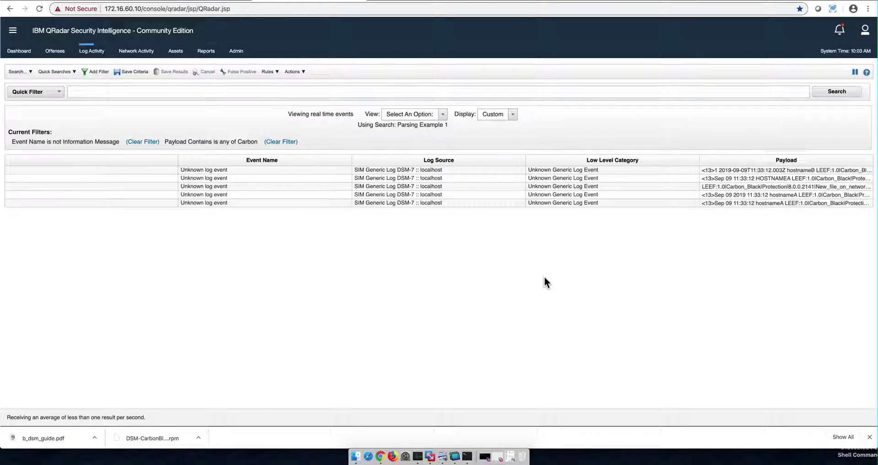
key(super+Tab)
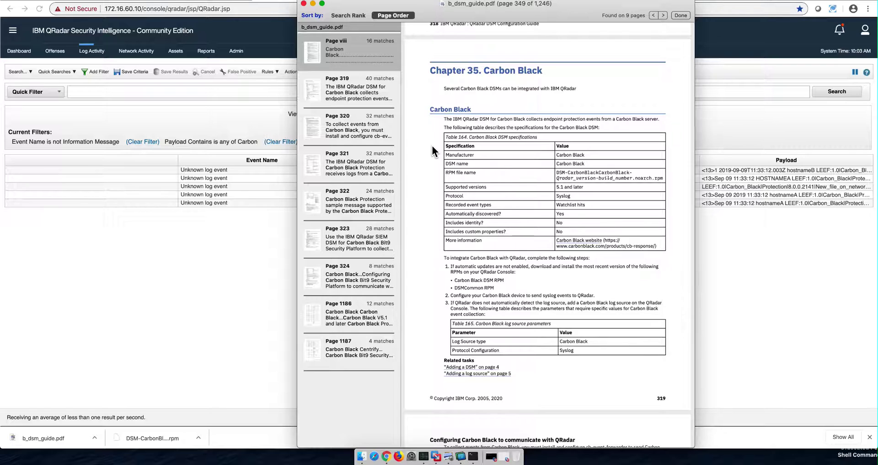
- Read the Carbon Black Protection specifications, log source parameters and sample message in Tables 166–168
scroll(432, 145, down, 5)
scroll(431, 150, down, 3)
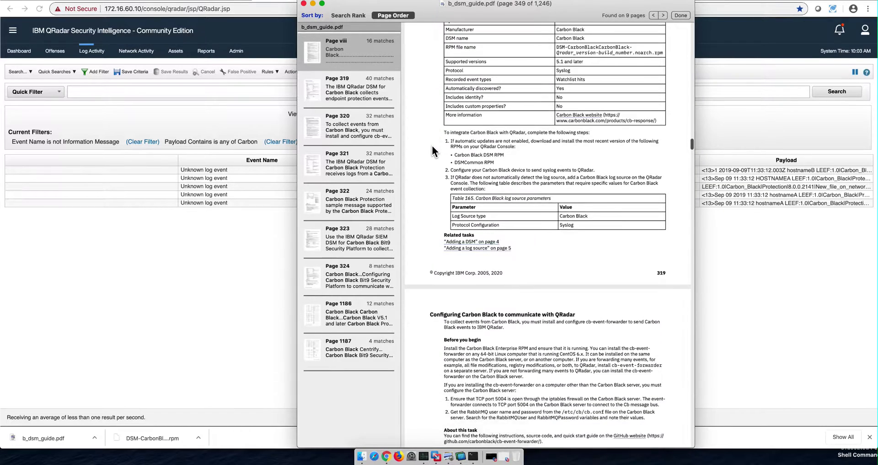
scroll(433, 151, down, 15)
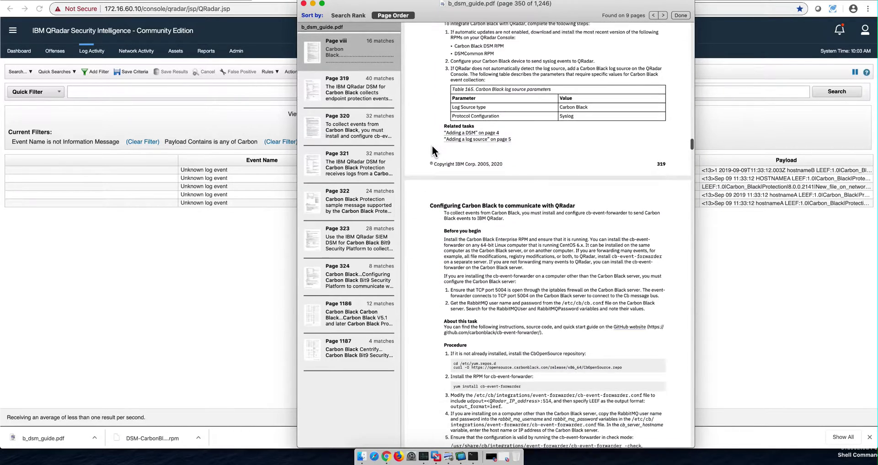
scroll(432, 151, down, 12)
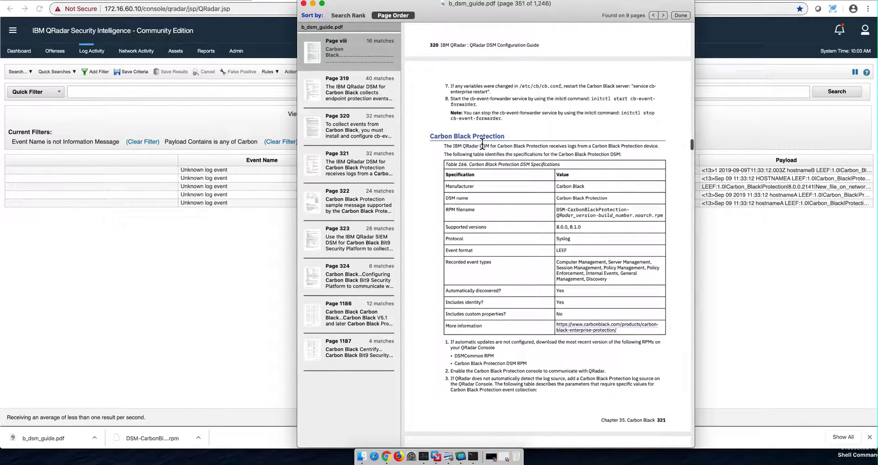
scroll(495, 143, down, 10)
scroll(494, 143, down, 5)
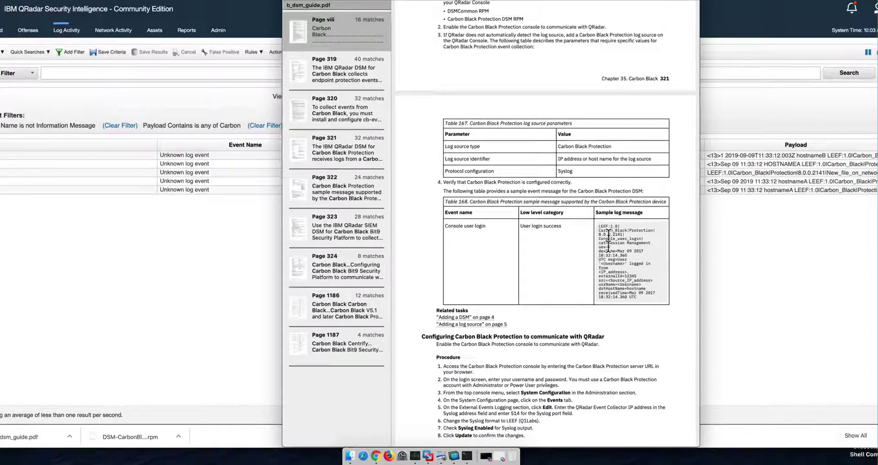
click(756, 217)
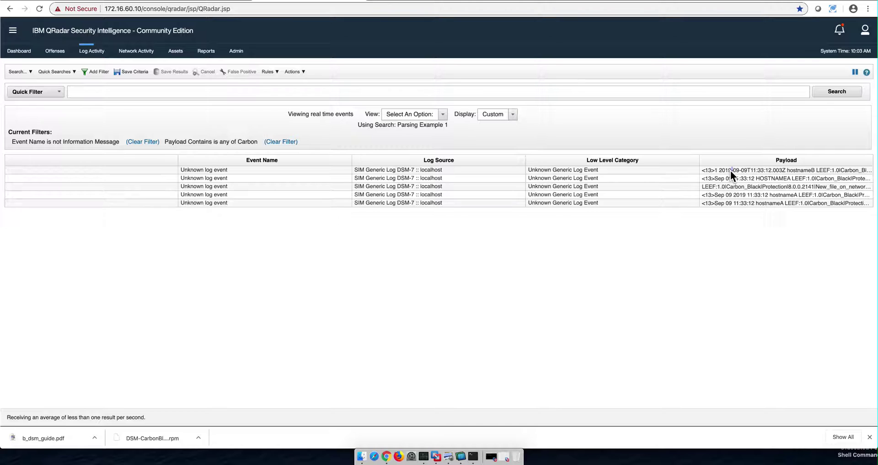
- Pause the live feed and open the first event's First_execution_on_network LEEF details
click(855, 72)
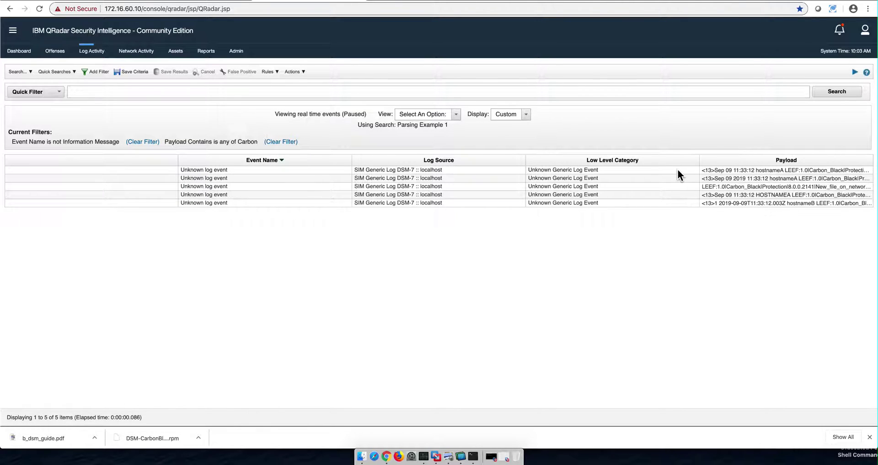
double_click(677, 170)
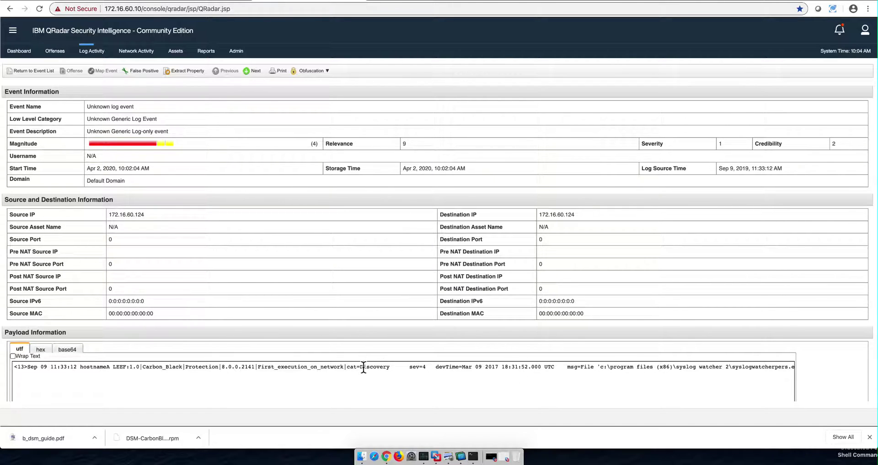
click(17, 35)
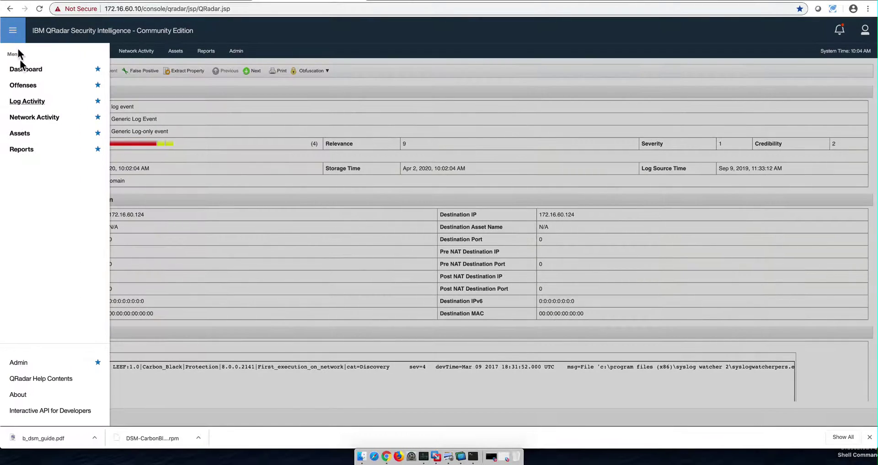
click(21, 396)
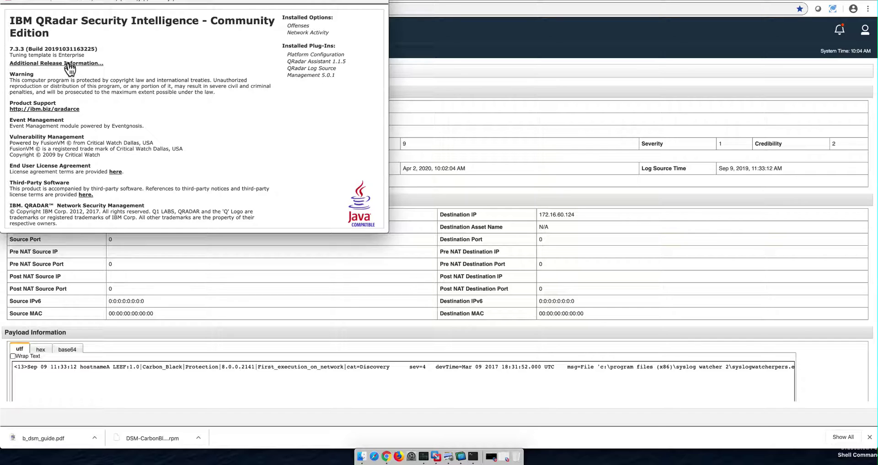
click(67, 64)
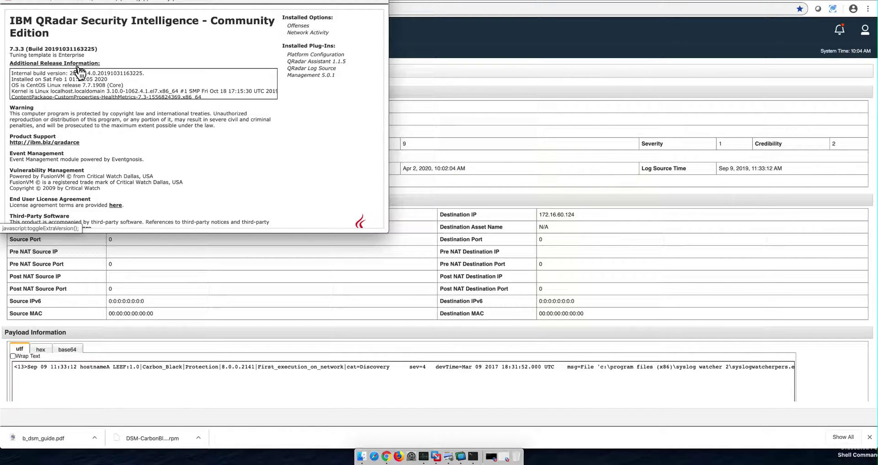
scroll(83, 75, down, 3)
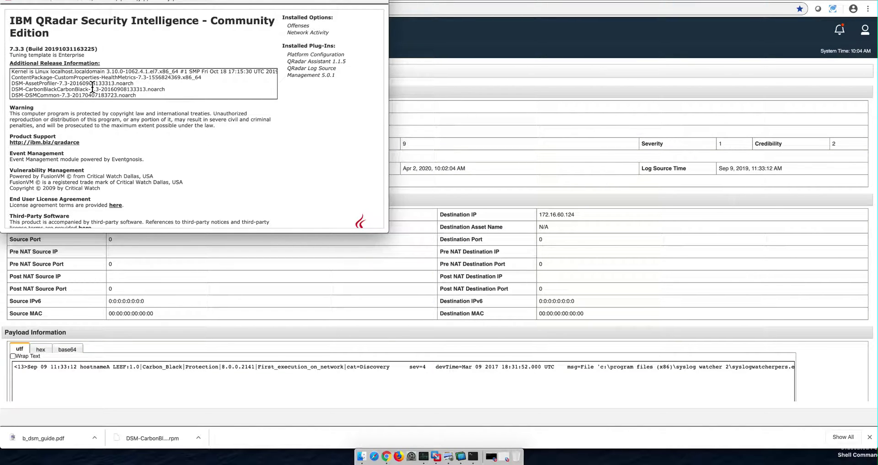
drag(88, 89, 12, 83)
click(249, 142)
click(9, 1)
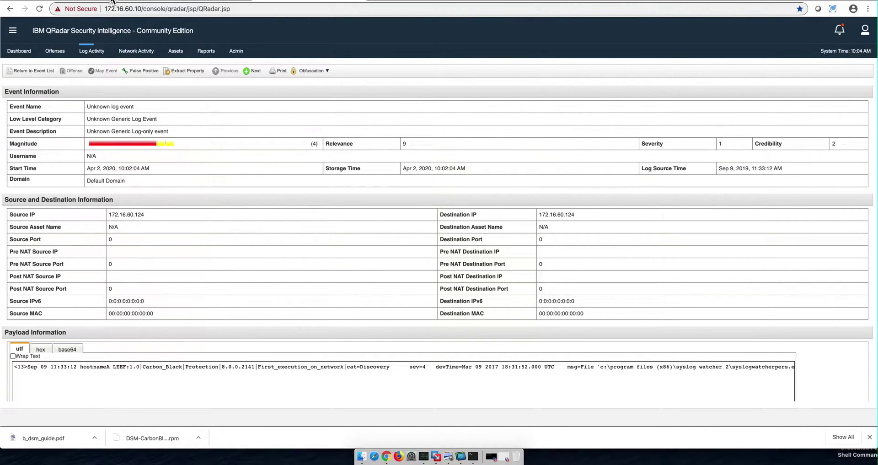
- Show the checked Carbon Black Protection DSM interim fix for QRadar 7.3.0 on Fix Central
key(ctrl+Tab)
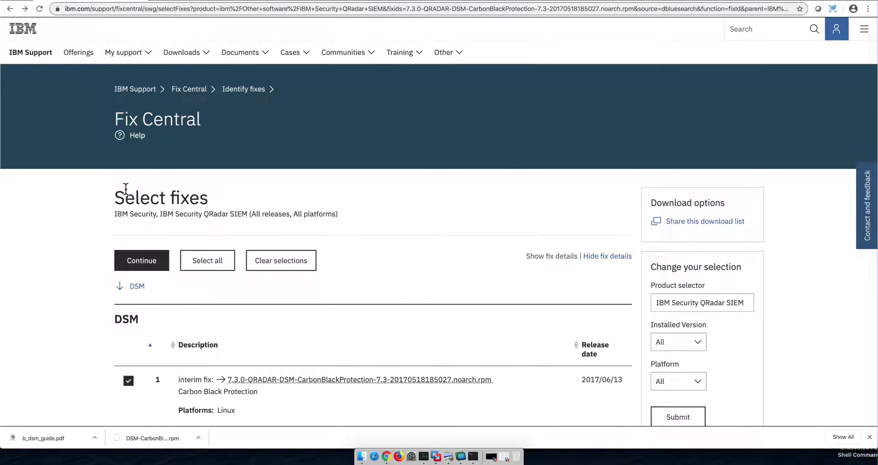
scroll(374, 313, down, 2)
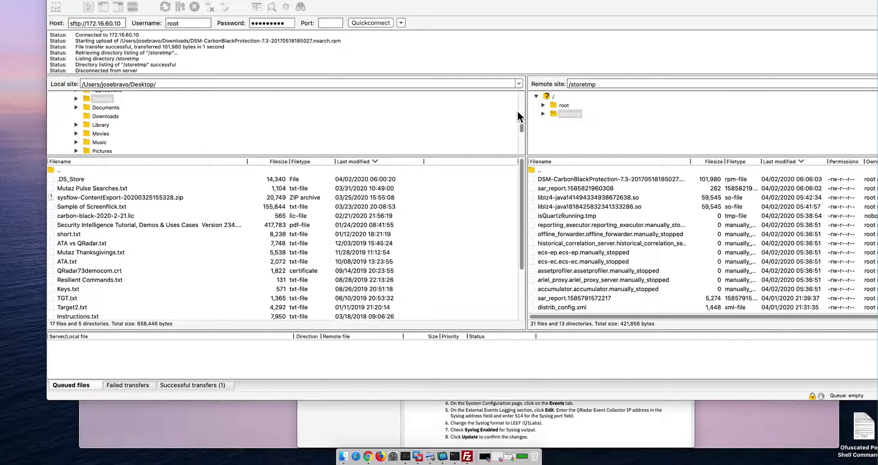
- Confirm DSM-CarbonBlackProtection-7.3-20170518185027.noarch.rpm is in /storetmp, then clear FileZilla, Downloads and Preview away
click(566, 180)
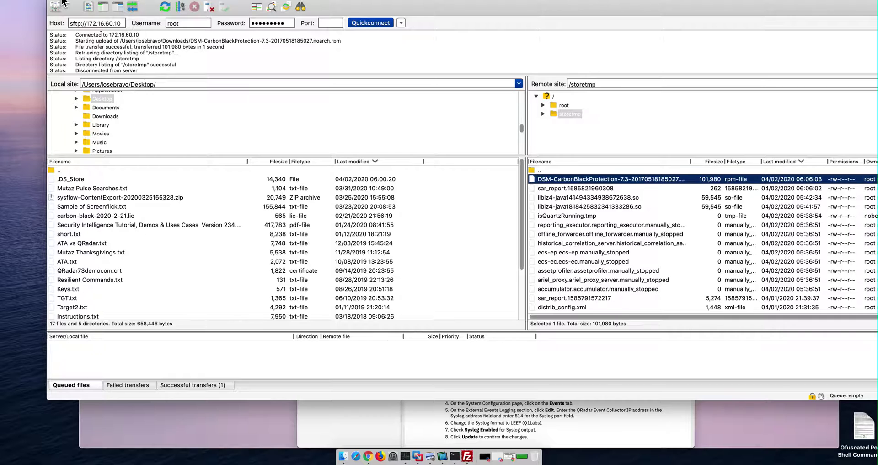
key(super+m)
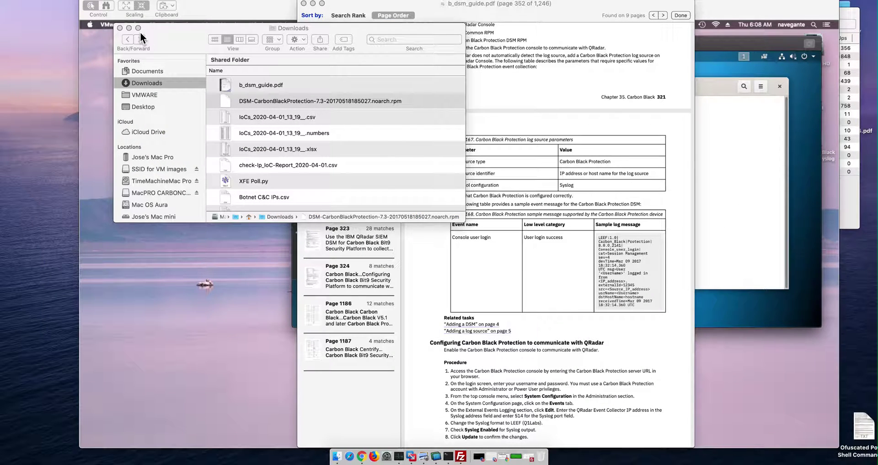
click(119, 28)
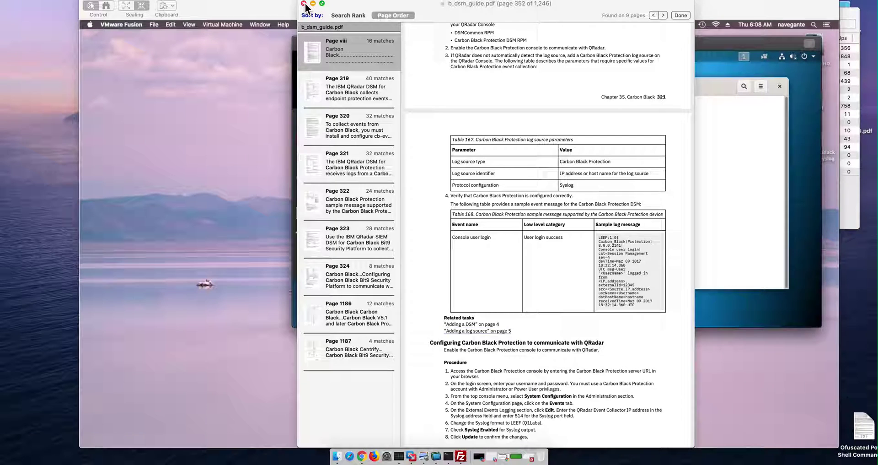
key(super+m)
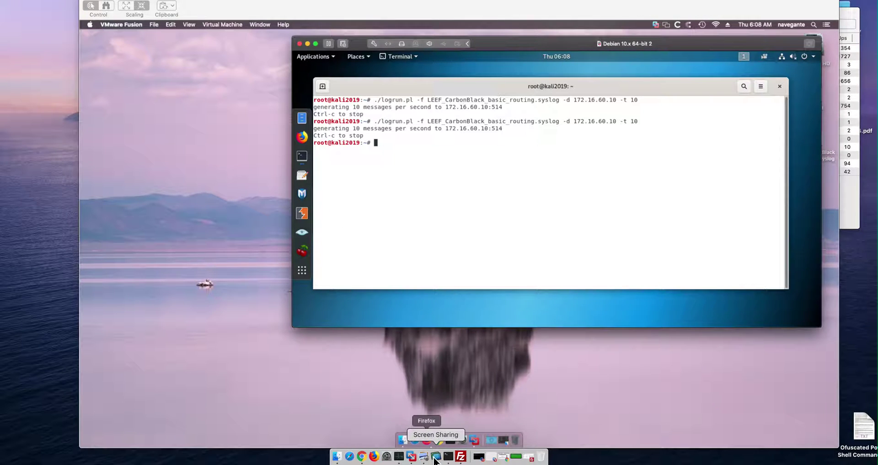
- Log in to the QRadar server over SSH as root
click(452, 457)
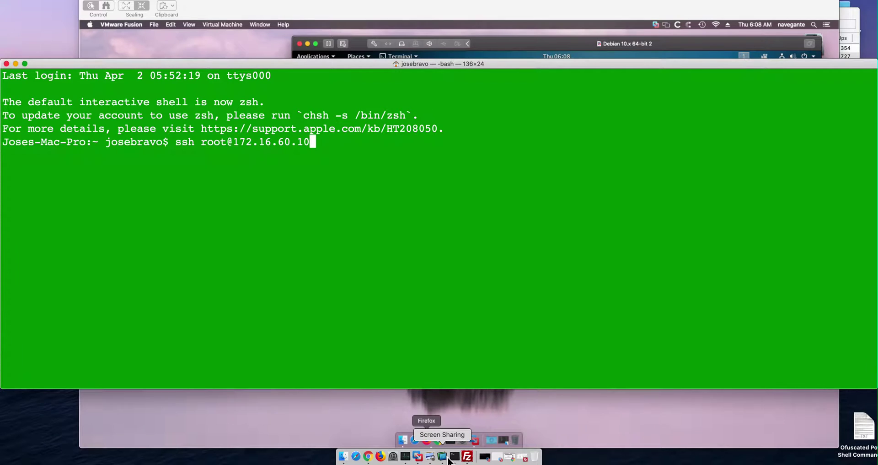
key(Return)
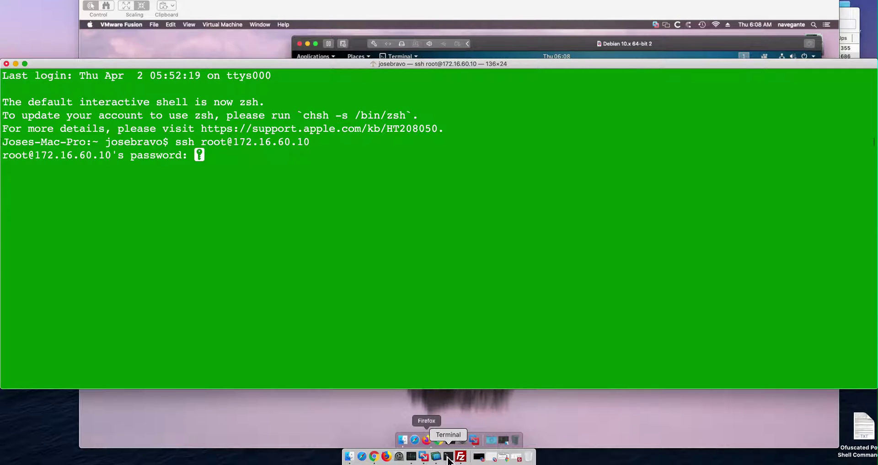
key(Return)
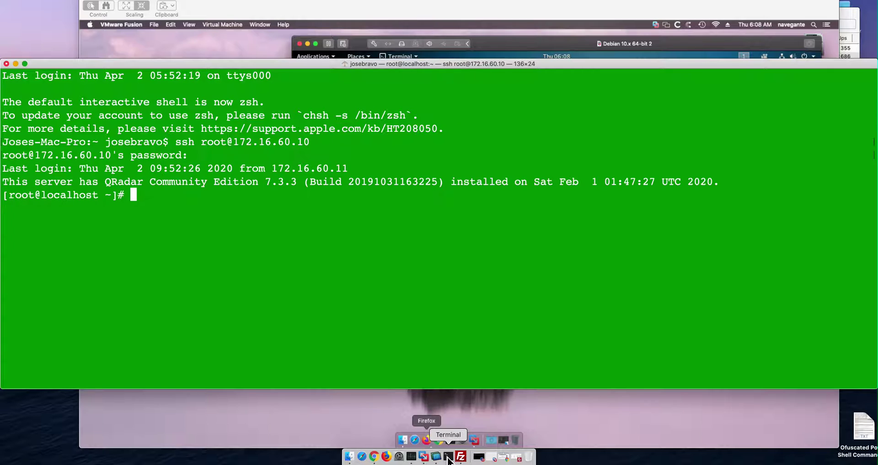
- Install the DSM-CarbonBlackProtection rpm from /storetmp with yum -y install
text(cd /sto)
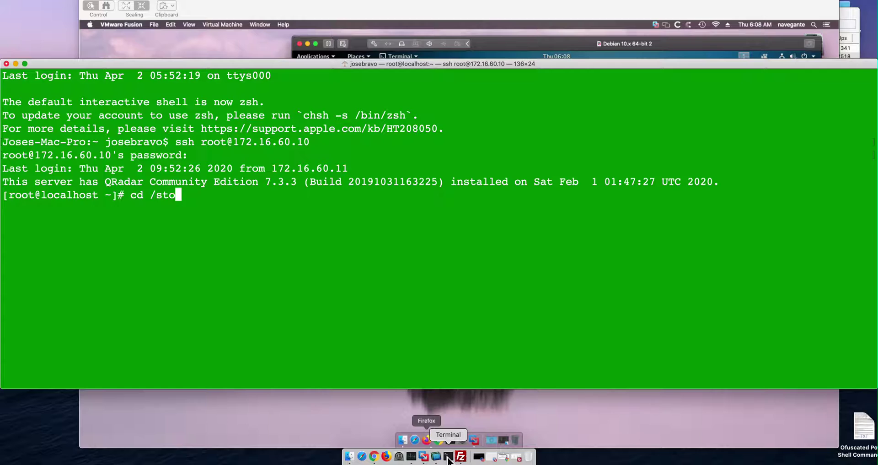
text(retmp/)
key(Return)
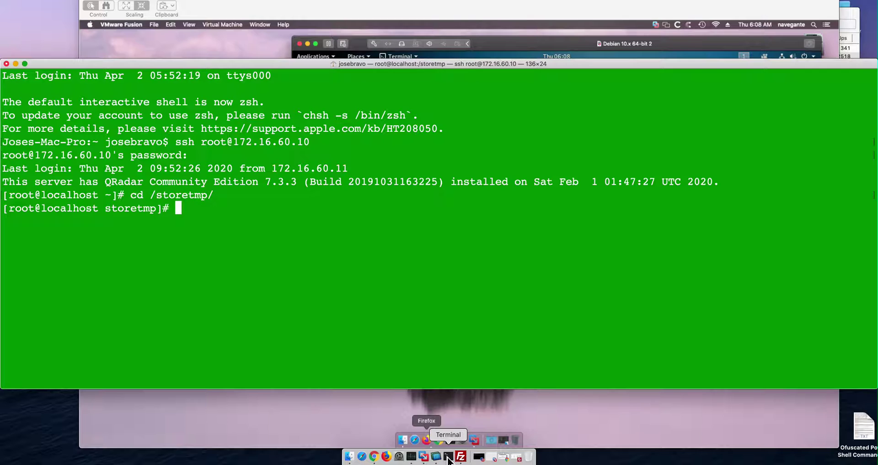
text(yum -y )
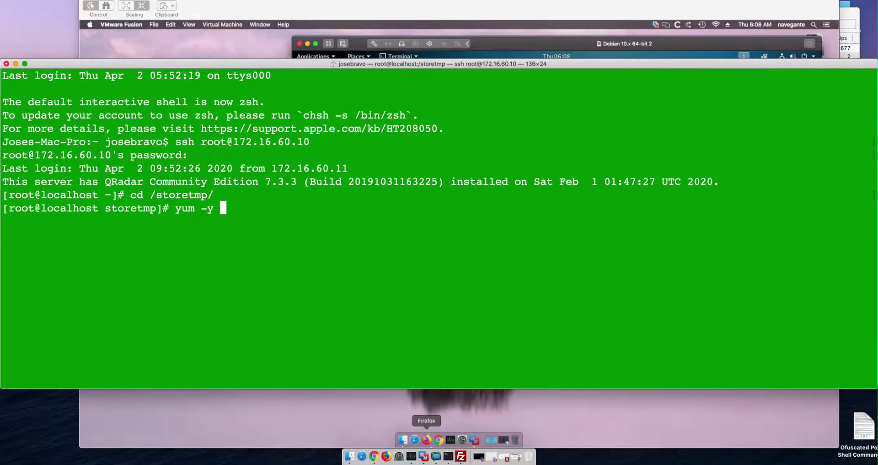
text(install)
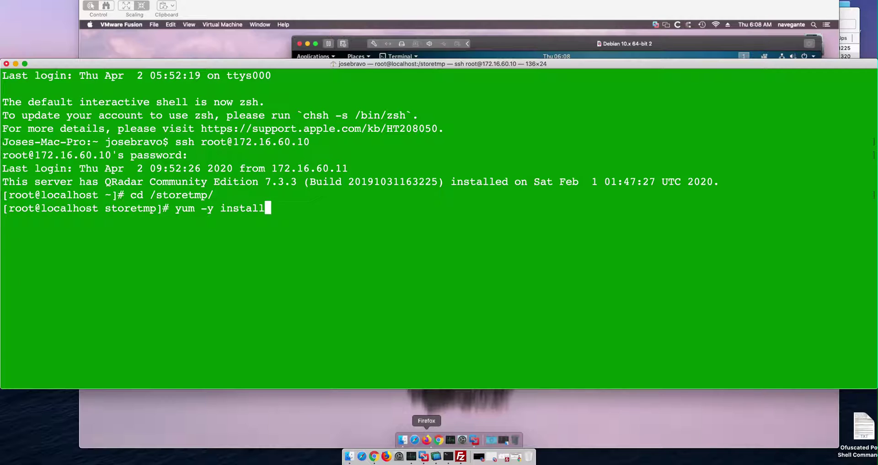
text( DS)
key(Tab)
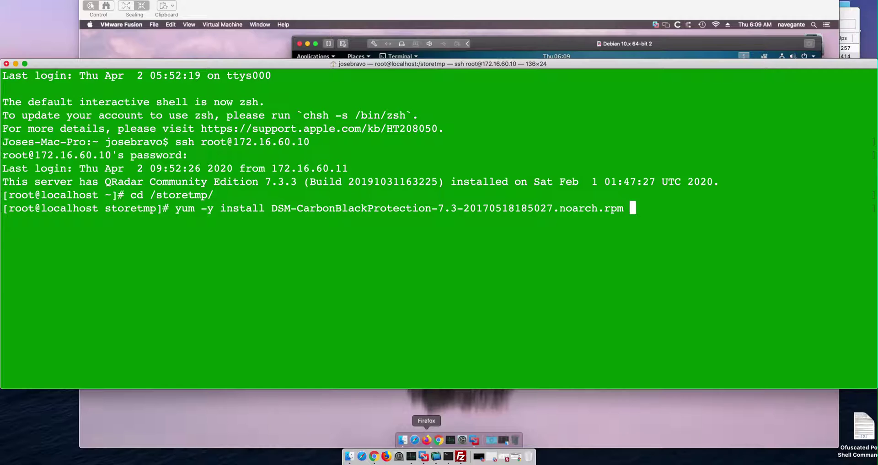
key(Return)
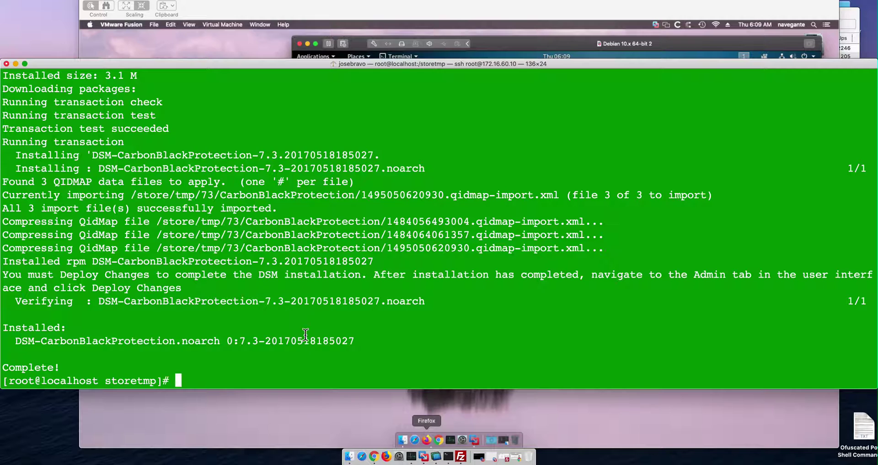
click(375, 456)
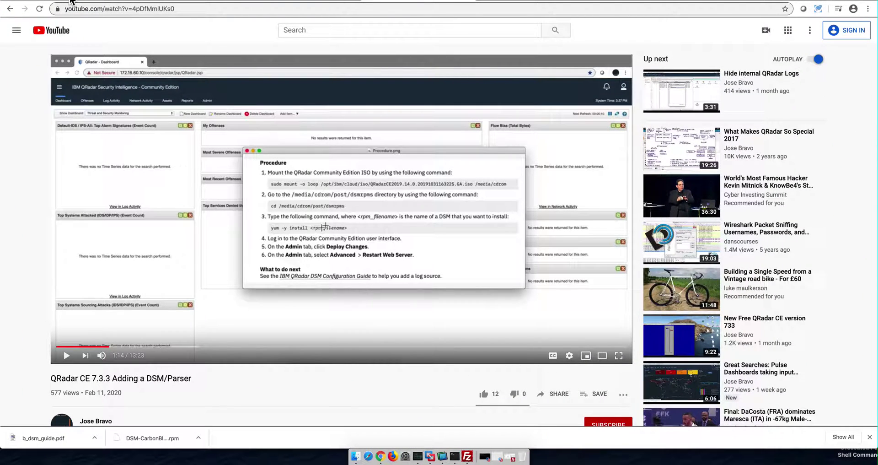
- Go back to the QRadar tab, open Log Activity and start a new filter
click(71, 1)
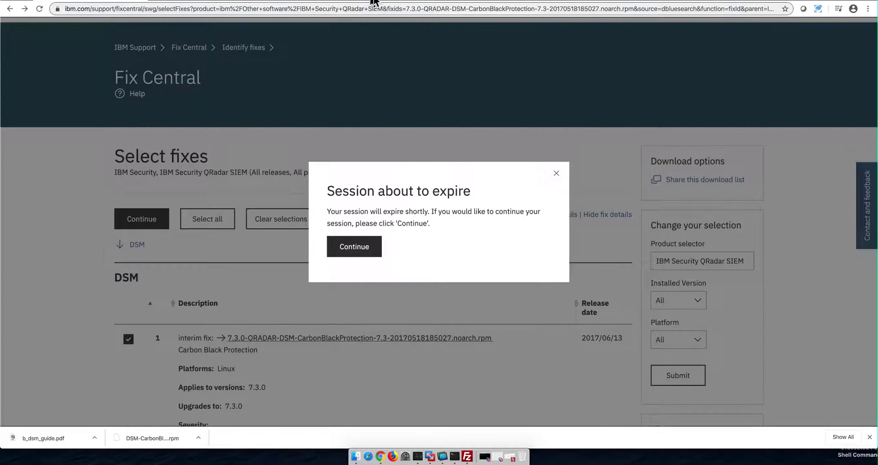
click(400, 1)
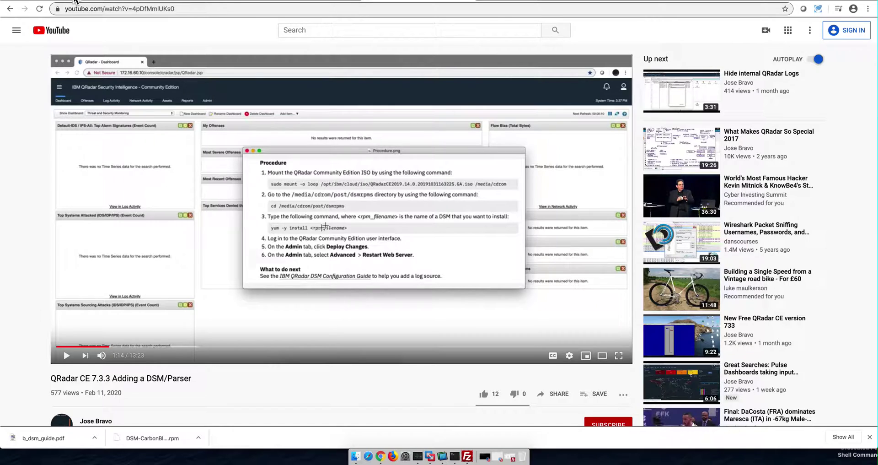
click(313, 3)
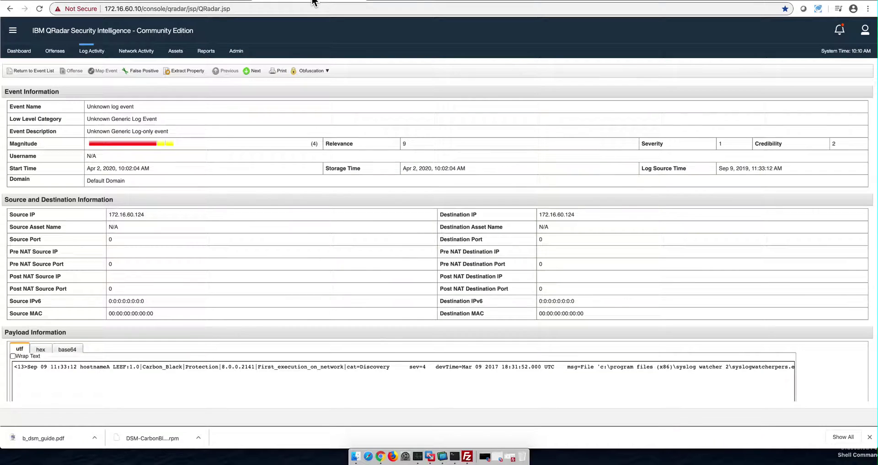
click(87, 58)
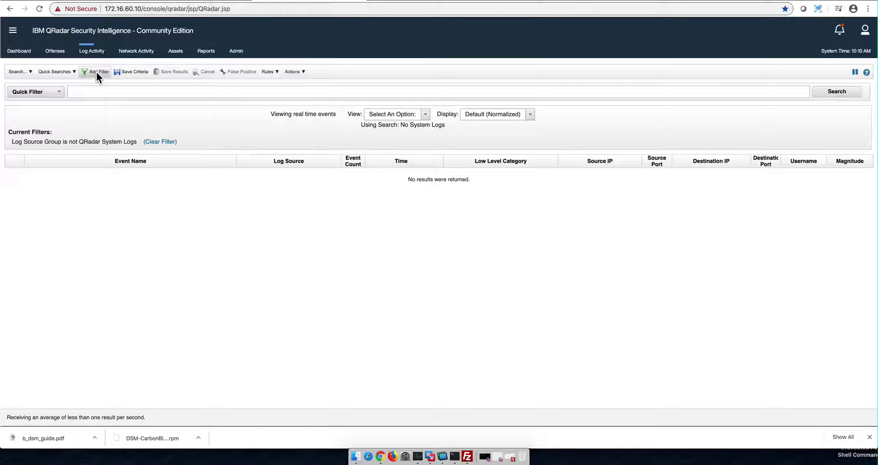
click(96, 72)
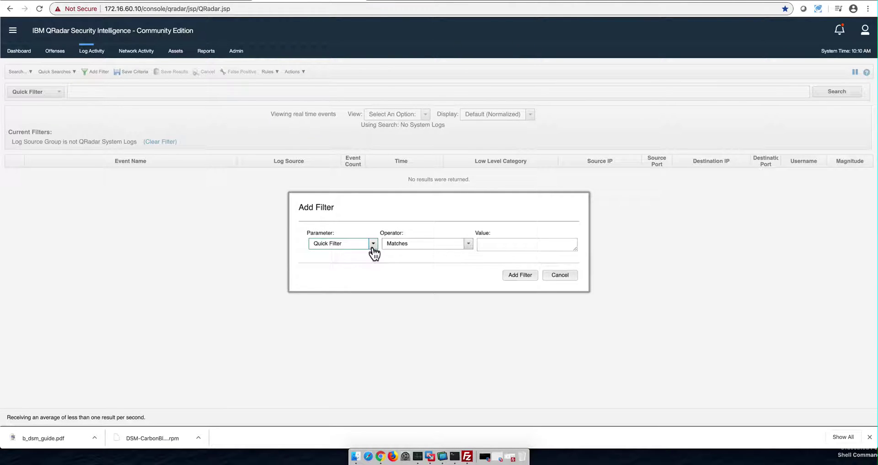
- Drop the new filter and run the Parsing Example 1 - Real Time (streaming) quick search
click(559, 275)
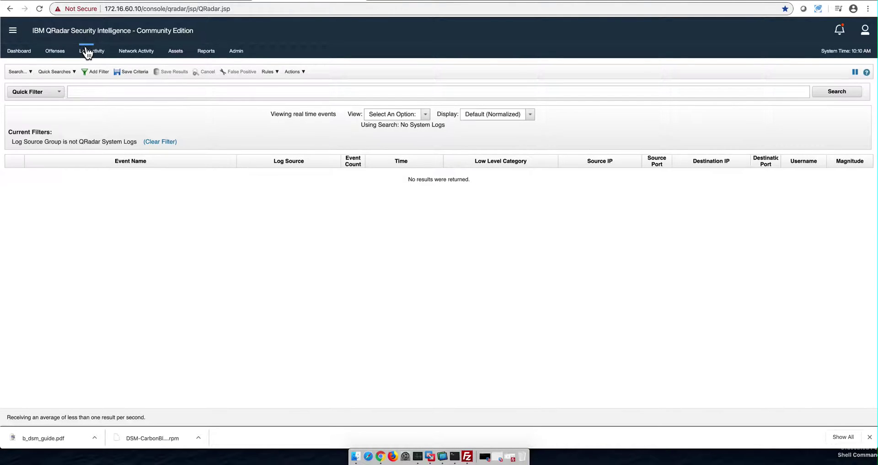
click(59, 72)
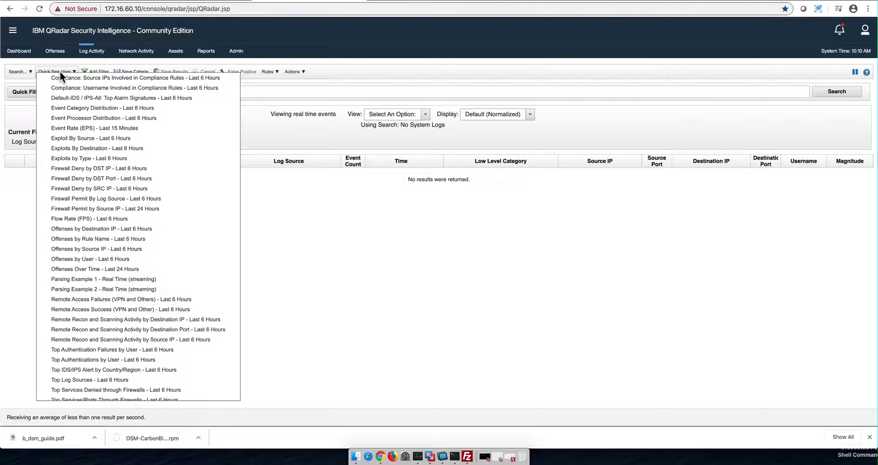
click(67, 279)
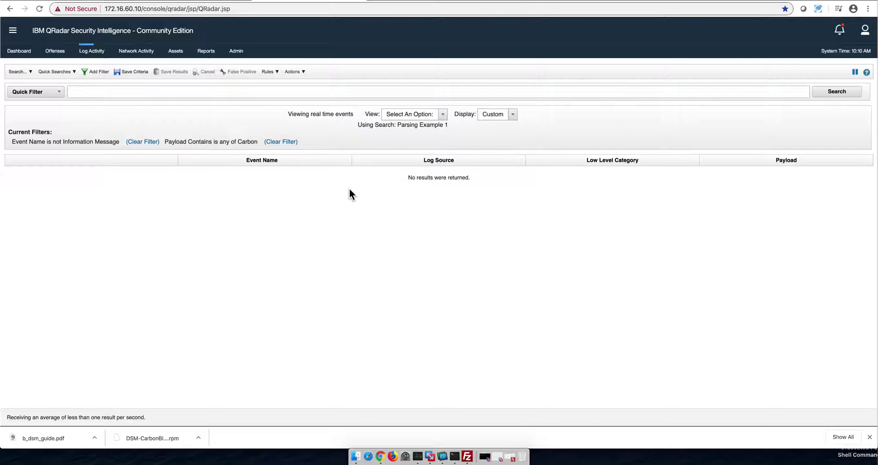
click(442, 457)
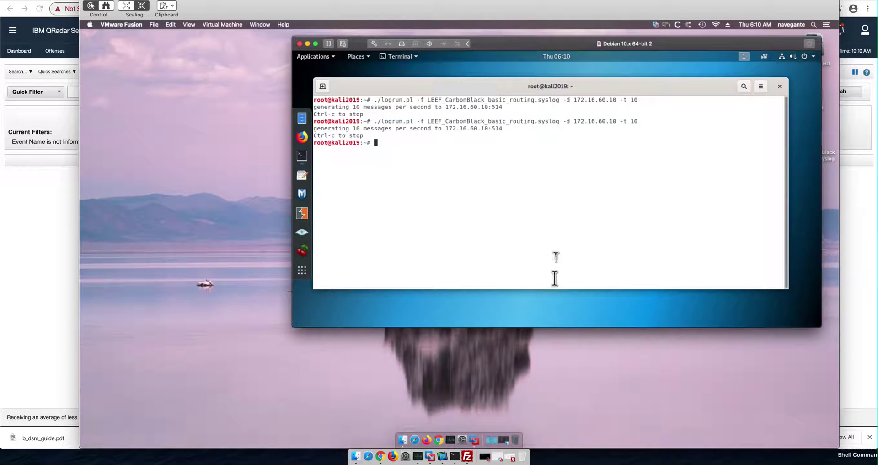
- Rerun logrun.pl with -l inserted before 10 so the Carbon Black sample replays in a loop
key(Up)
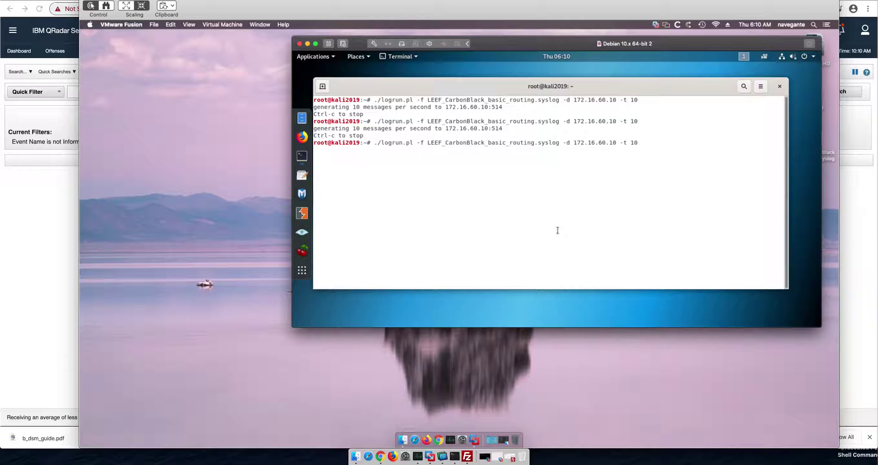
key(Left)
key(Left)
text(-l)
key(Return)
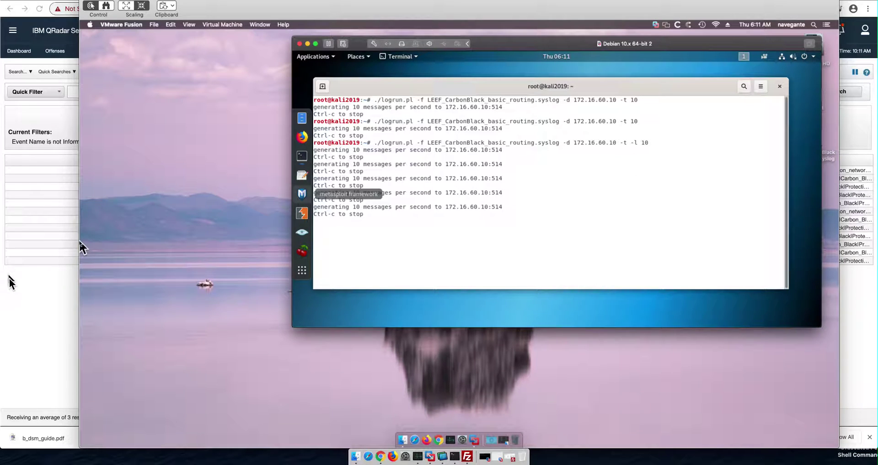
- Bring the QRadar Parsing Example 1 view forward to watch Carbon events arriving as Unknown log event
click(23, 294)
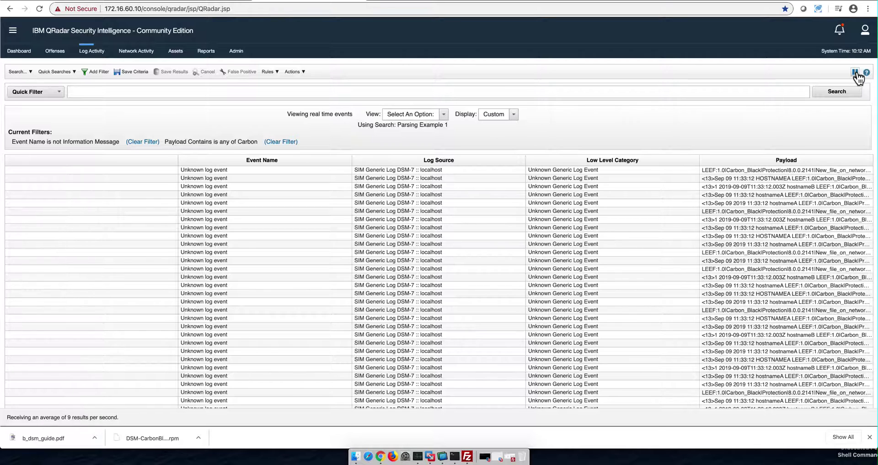
- Stop the looping Carbon Black syslog replay in the Kali terminal and return to QRadar's event list
click(442, 456)
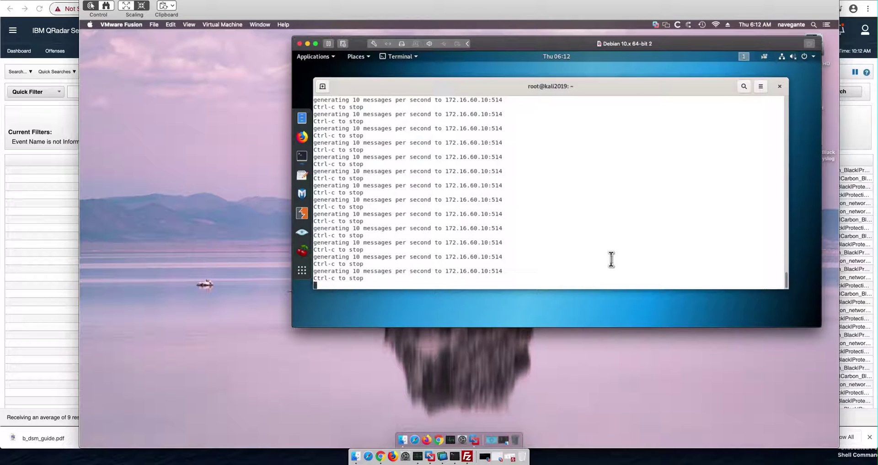
key(ctrl+c)
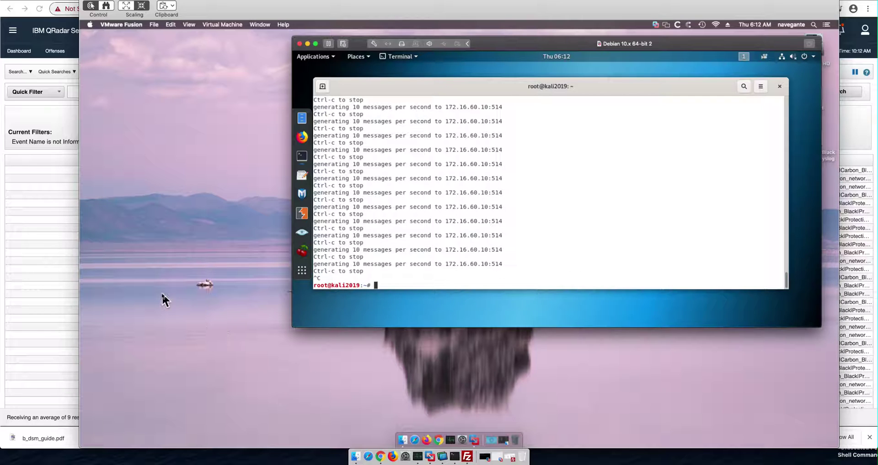
click(35, 240)
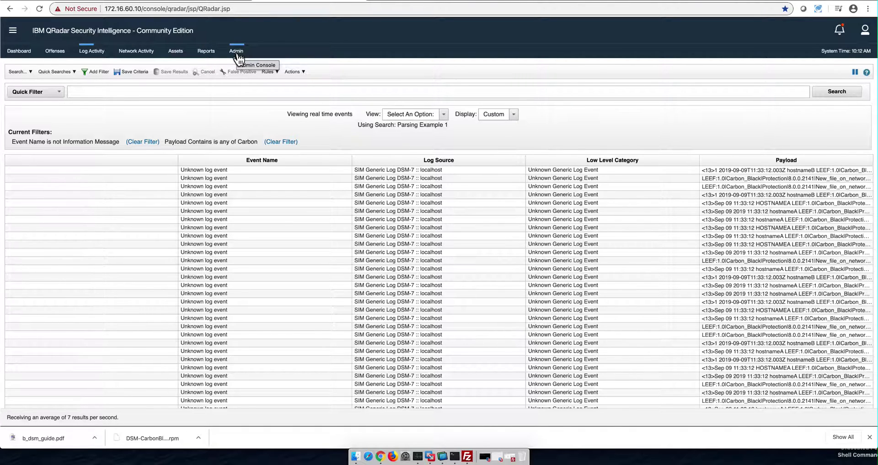
- Review the installed DSM packages in the About window's Additional Release Information list
click(13, 33)
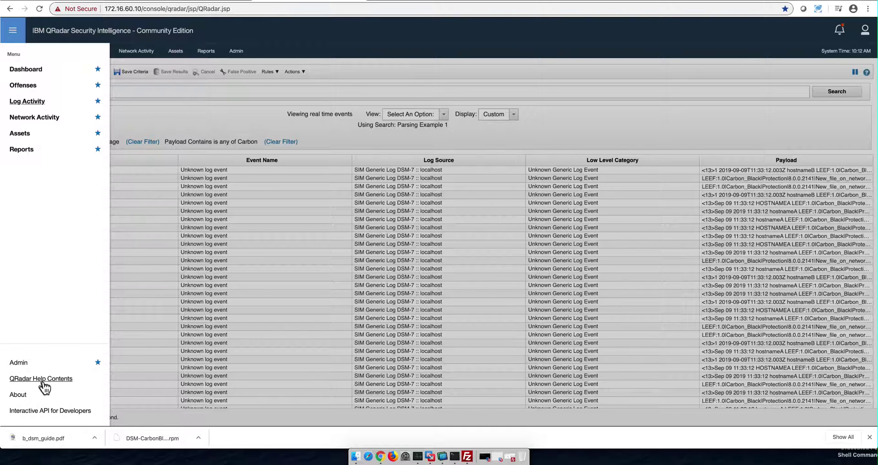
click(18, 395)
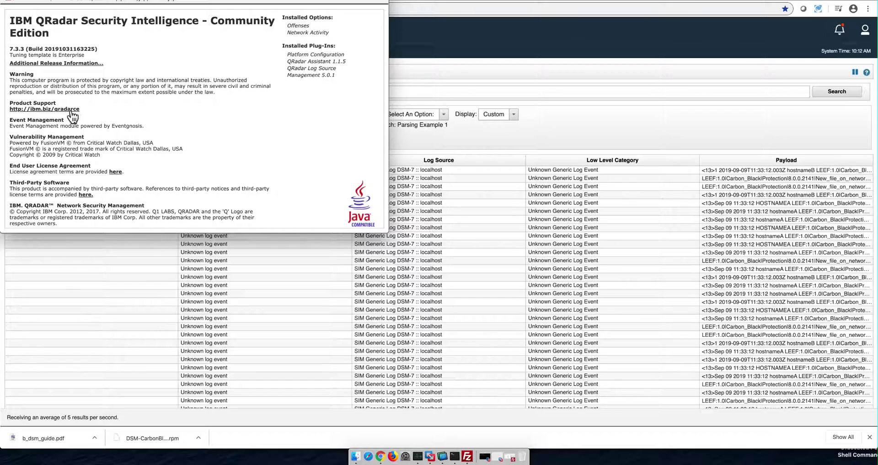
click(66, 64)
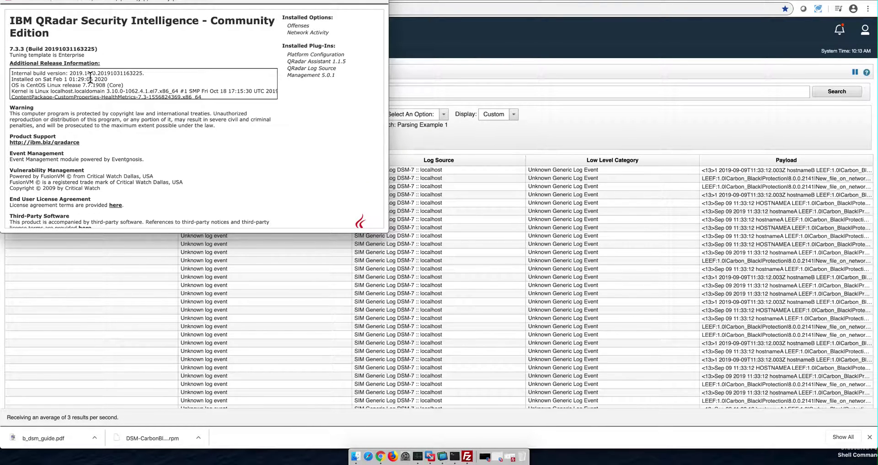
scroll(92, 80, down, 3)
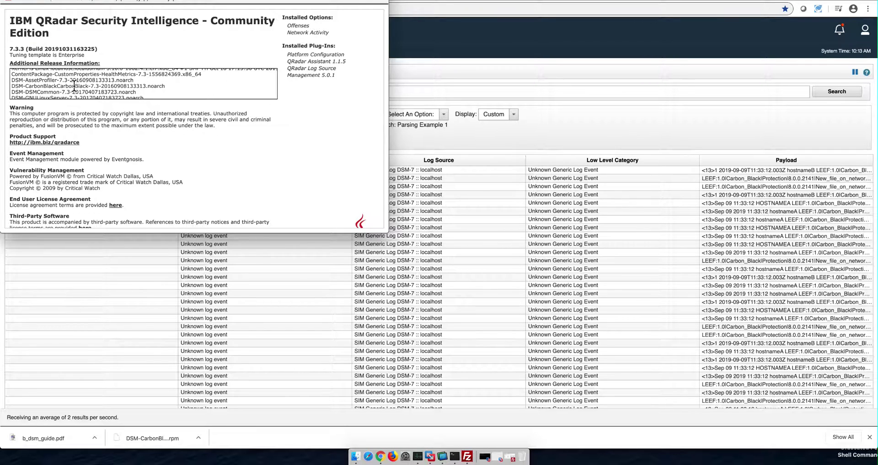
scroll(75, 86, down, 1)
scroll(75, 86, down, 5)
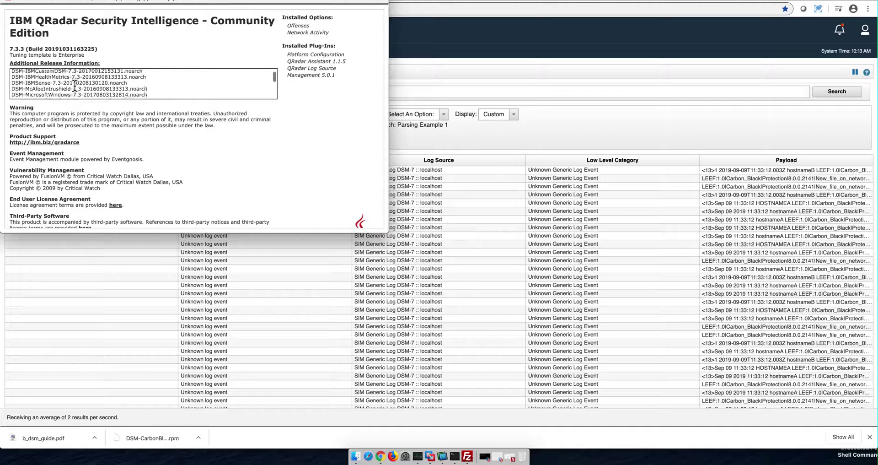
scroll(75, 85, down, 8)
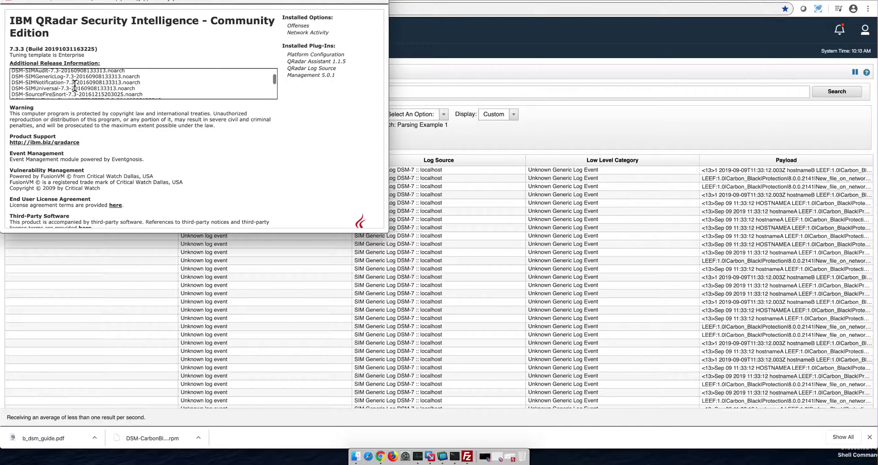
scroll(75, 86, down, 3)
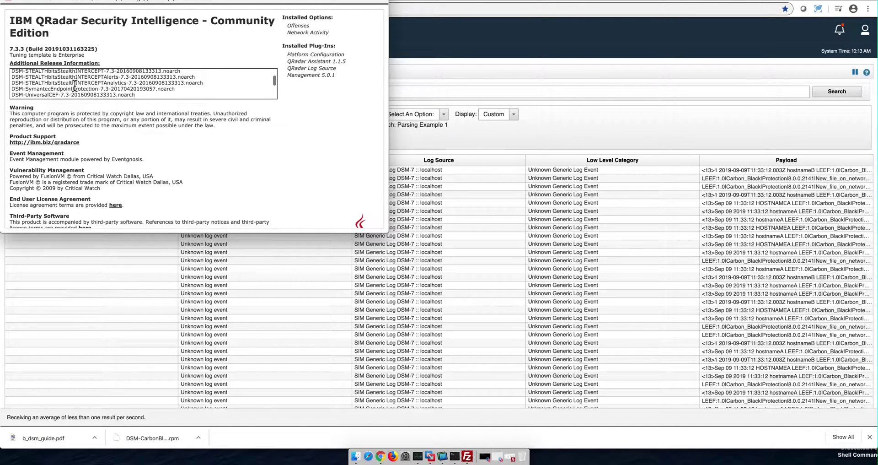
click(74, 341)
- Deploy the pending configuration changes from QRadar's Admin tab
click(237, 51)
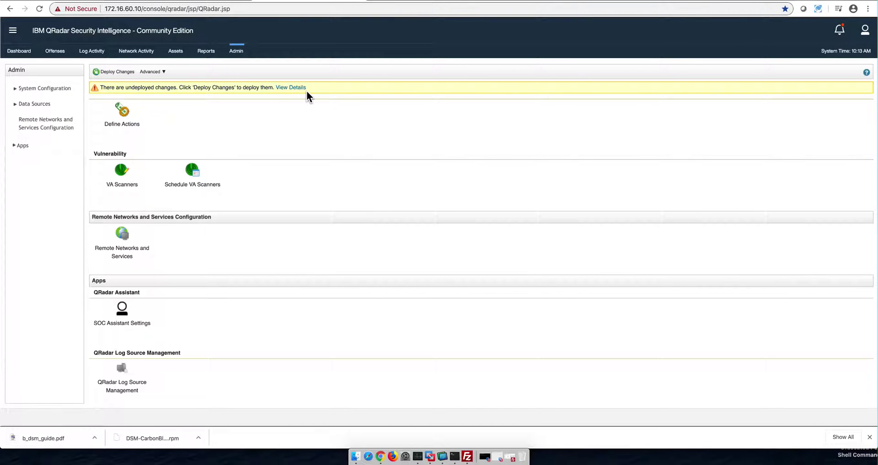
click(127, 72)
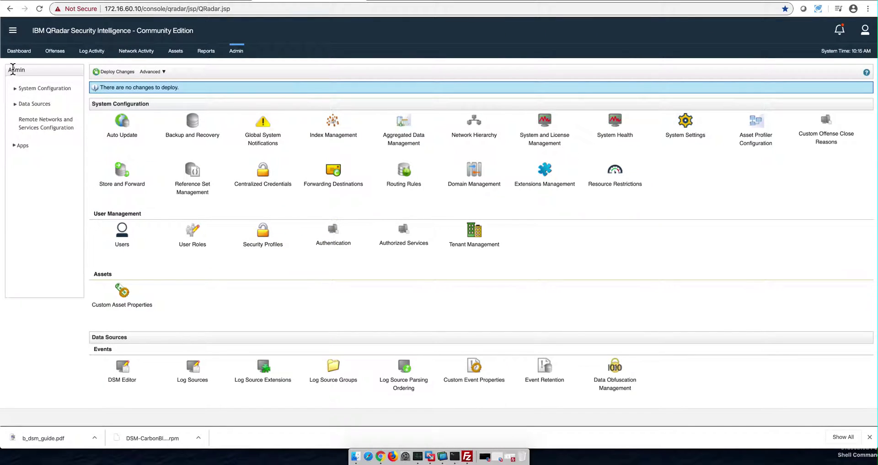
click(13, 30)
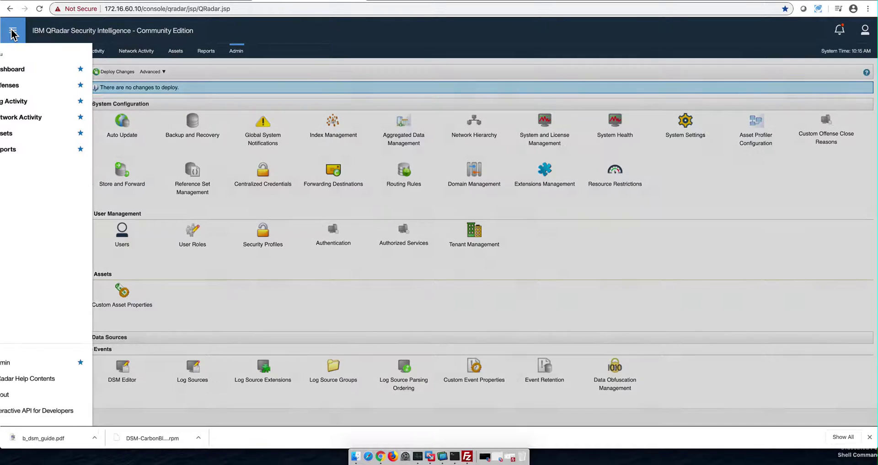
click(17, 393)
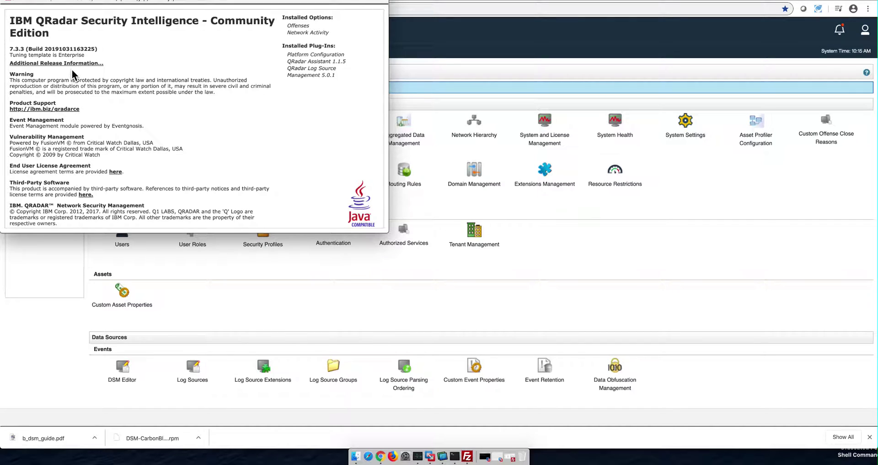
click(71, 64)
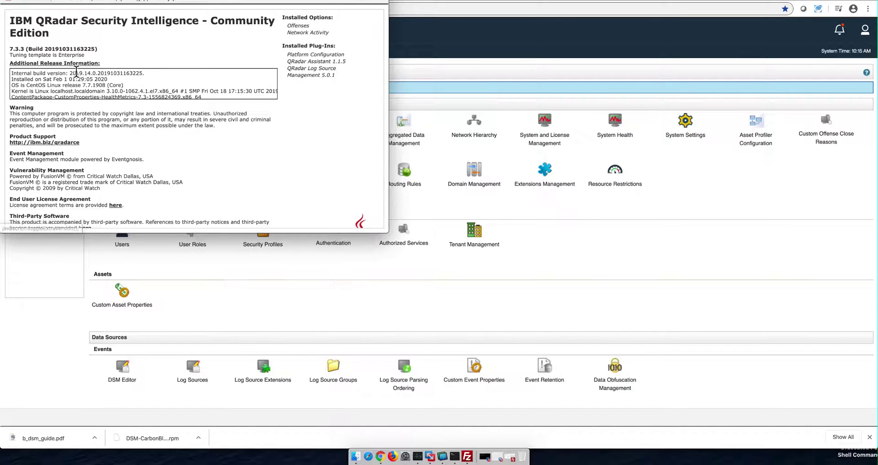
scroll(76, 74, down, 3)
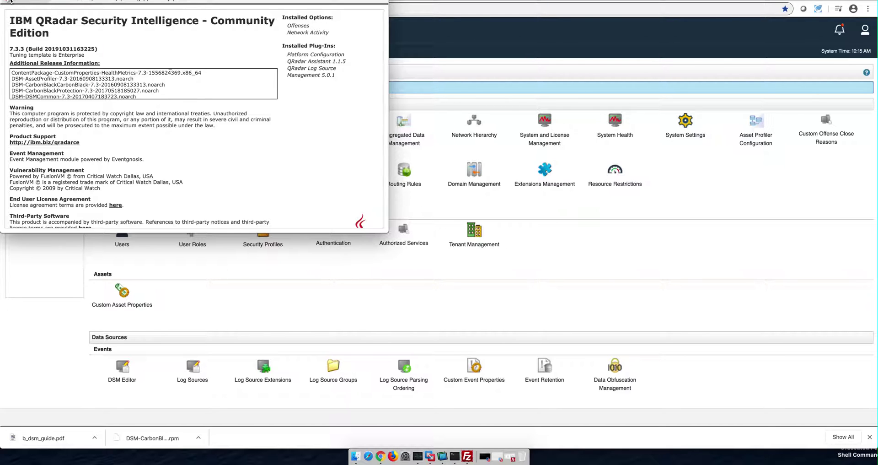
key(super+w)
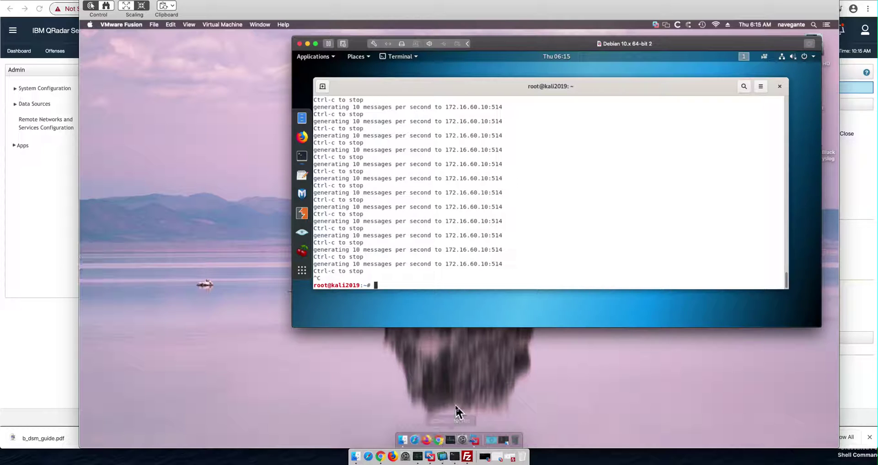
click(380, 456)
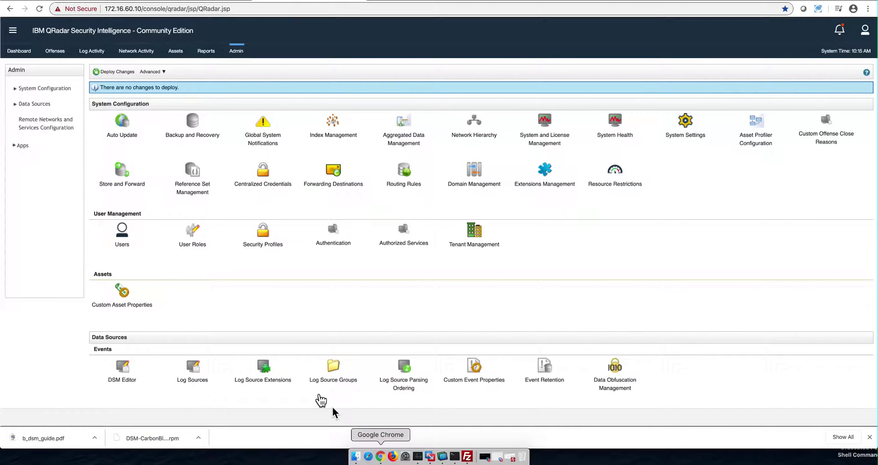
- Run the 'Parsing Example 1 - Real Time (streaming)' quick search in Log Activity
click(94, 51)
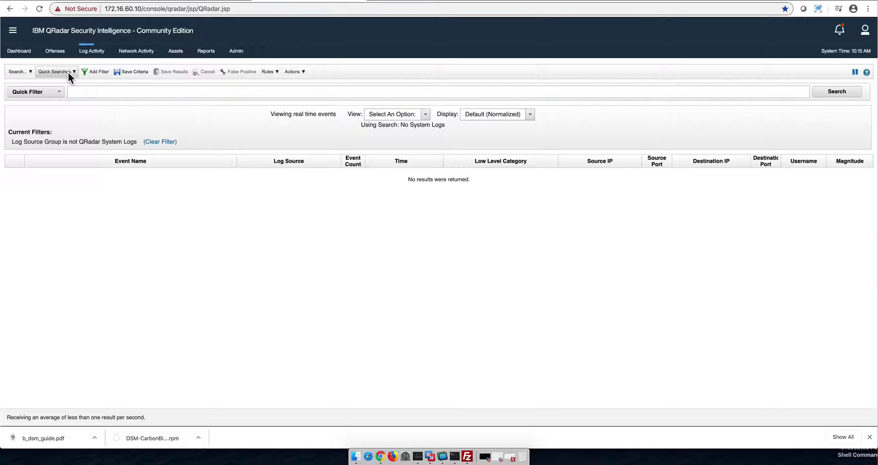
click(56, 71)
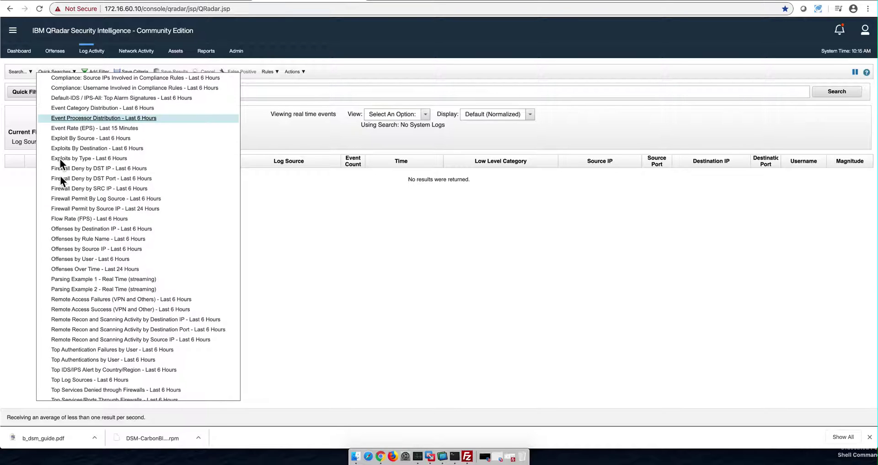
click(63, 278)
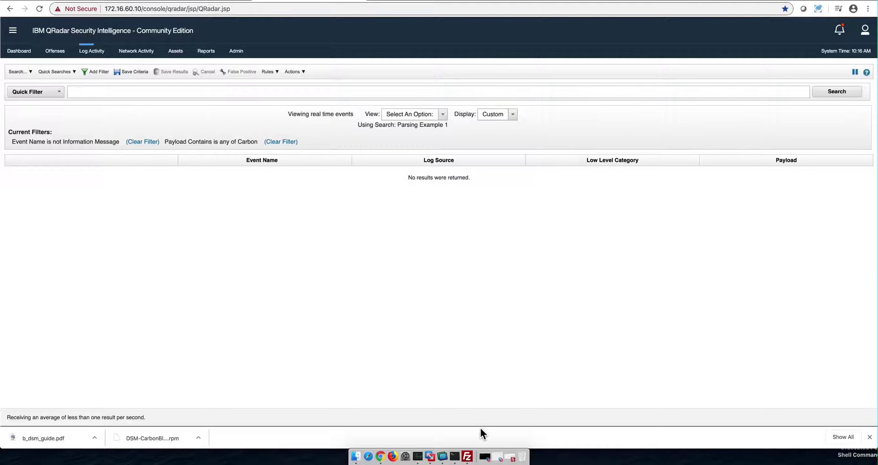
- Rerun logrun.pl to replay LEEF_CarbonBlack_basic_routing.syslog to 172.16.60.10 at 10 messages per second
click(440, 458)
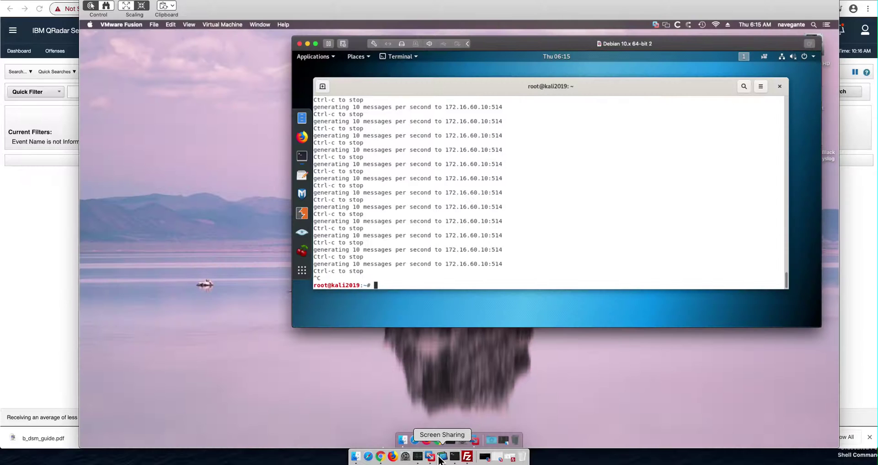
key(Up)
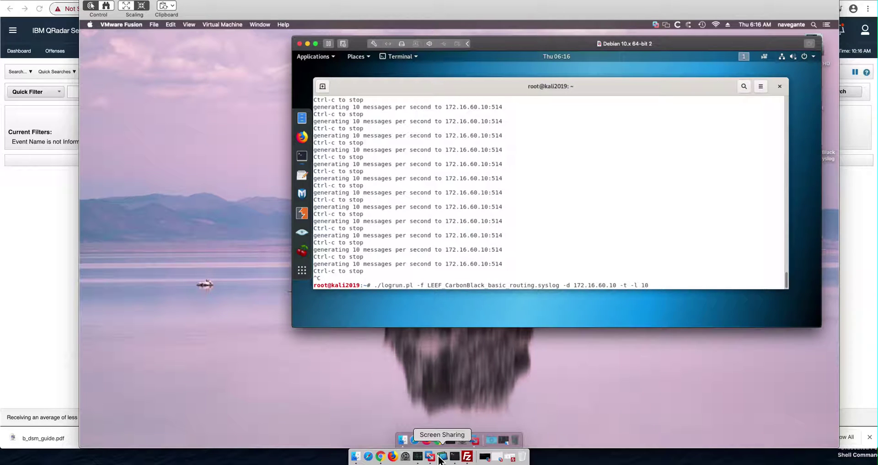
key(Return)
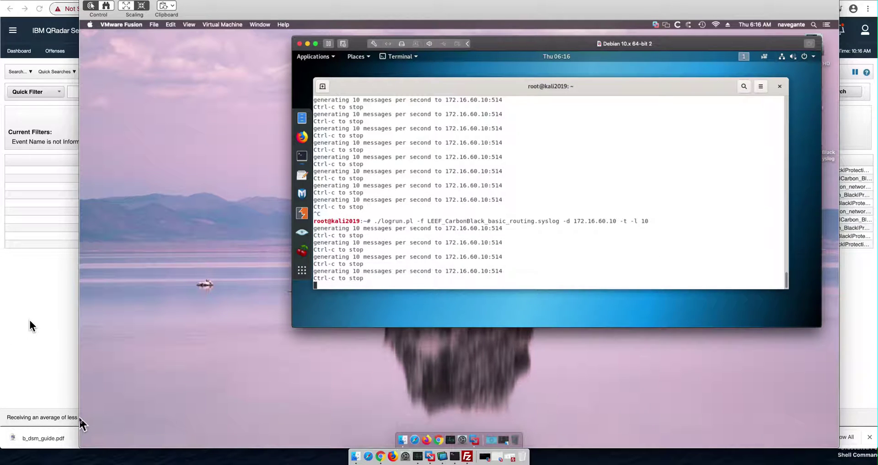
click(29, 320)
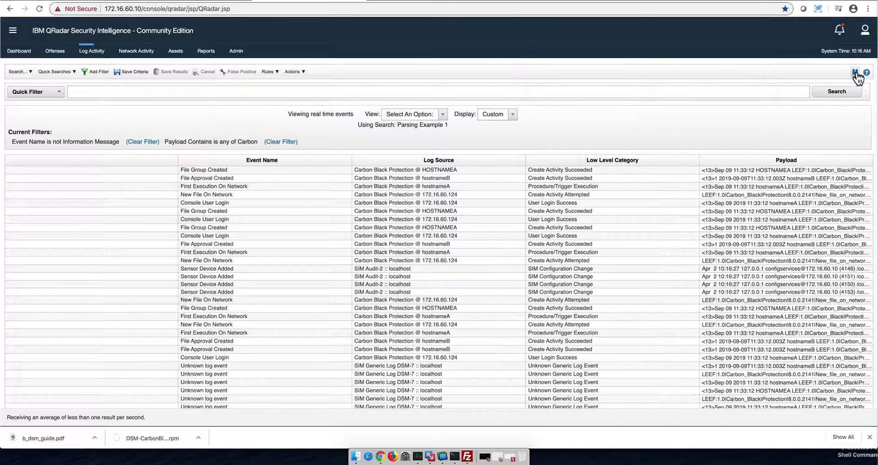
- Pause the live stream, go to results page 2, and select the File Approval Created event
click(855, 72)
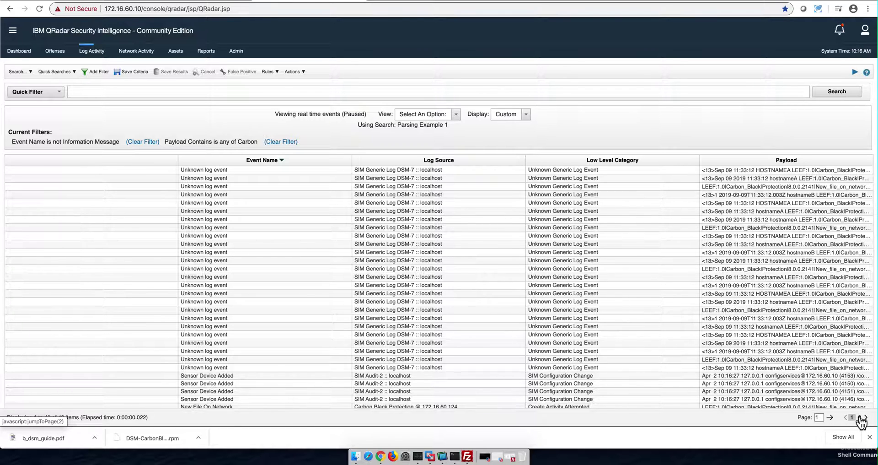
click(860, 417)
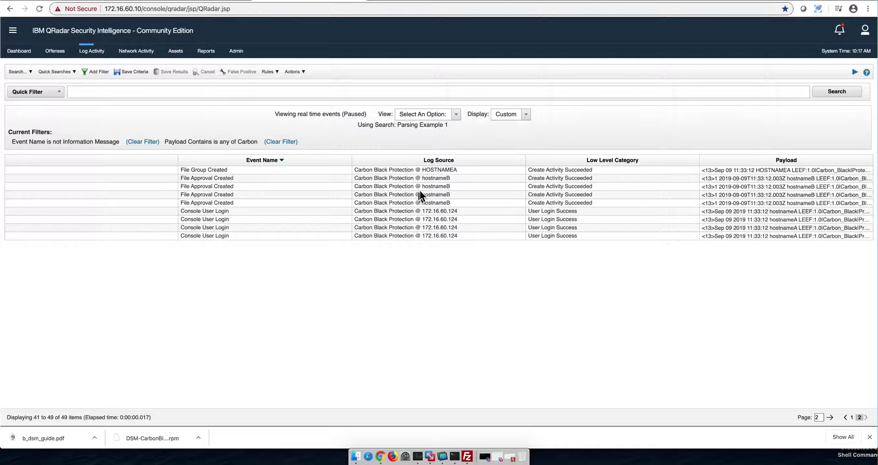
click(431, 181)
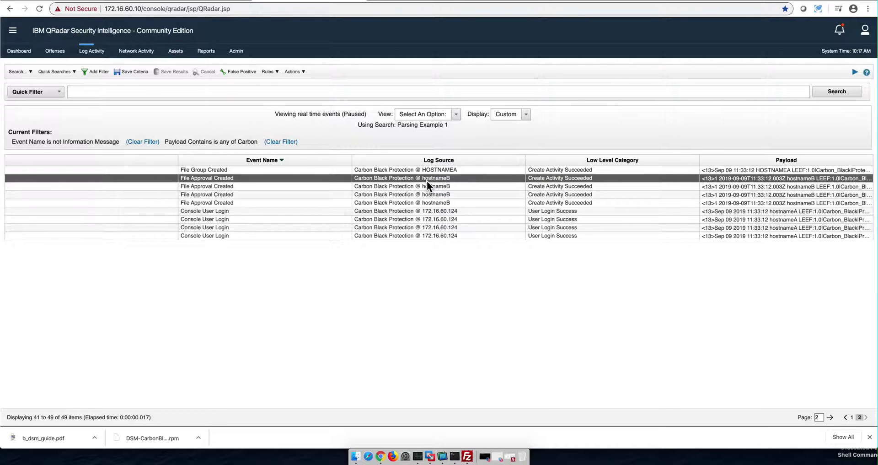
- Open the File Approval Created event's details, showing its Create Activity Succeeded category and Carbon_Black LEEF payload
double_click(396, 180)
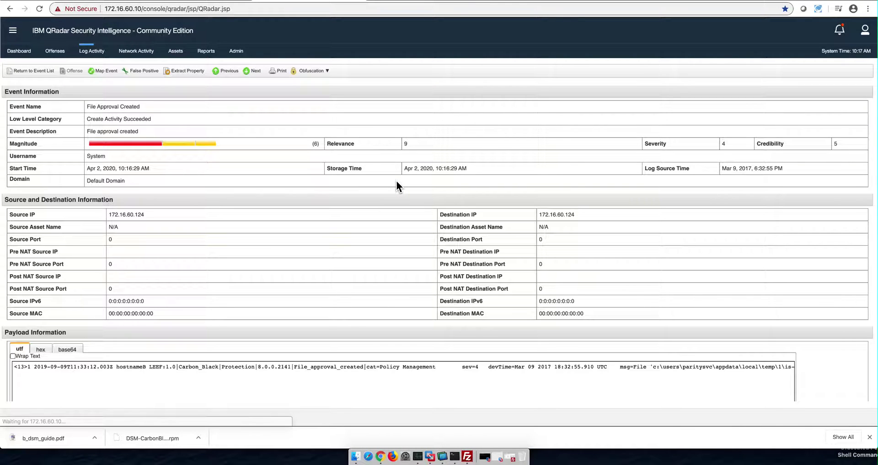
scroll(335, 278, down, 2)
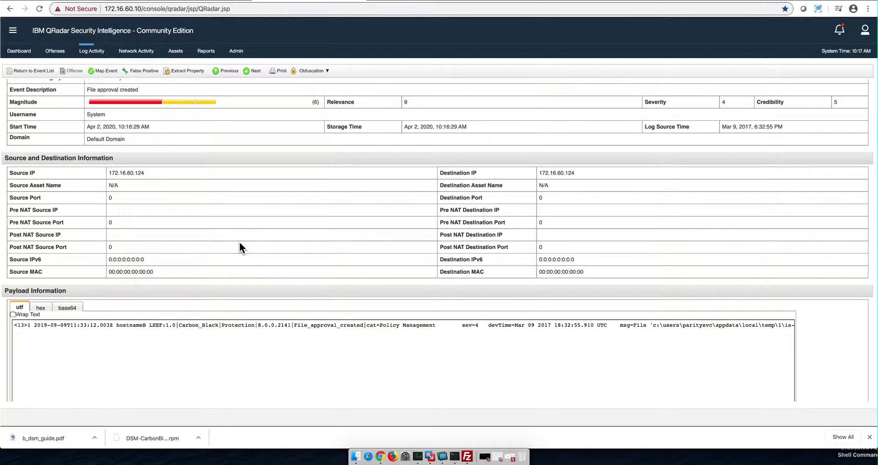
scroll(239, 245, up, 2)
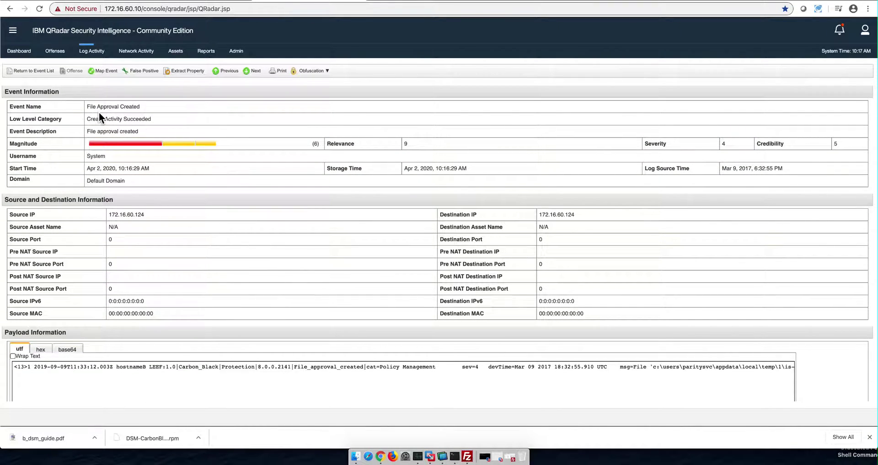